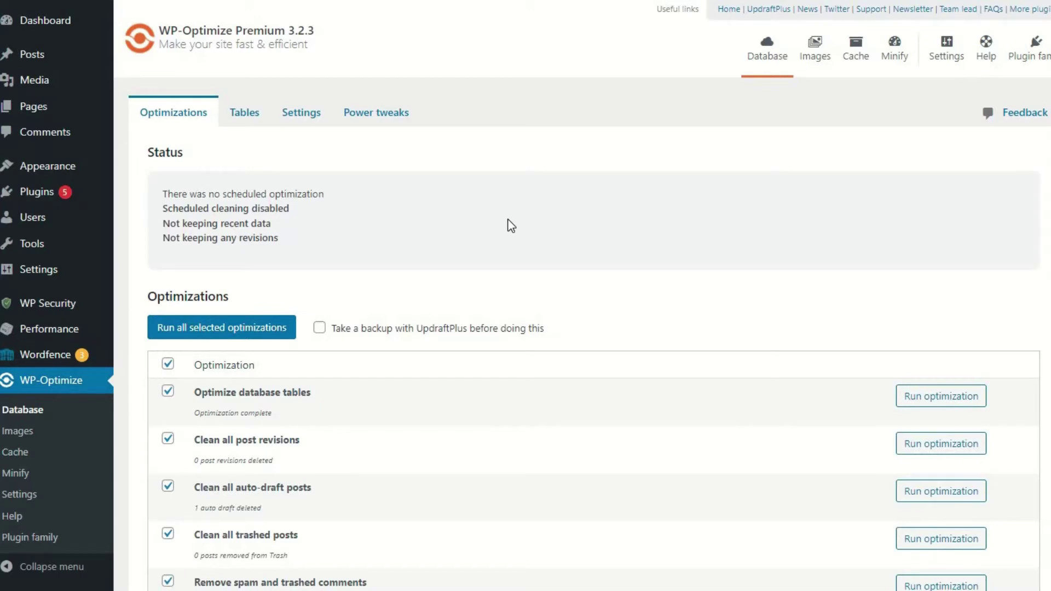
# Step: Look through the list of available database optimizations
pyautogui.scroll(-8, 510, 224)
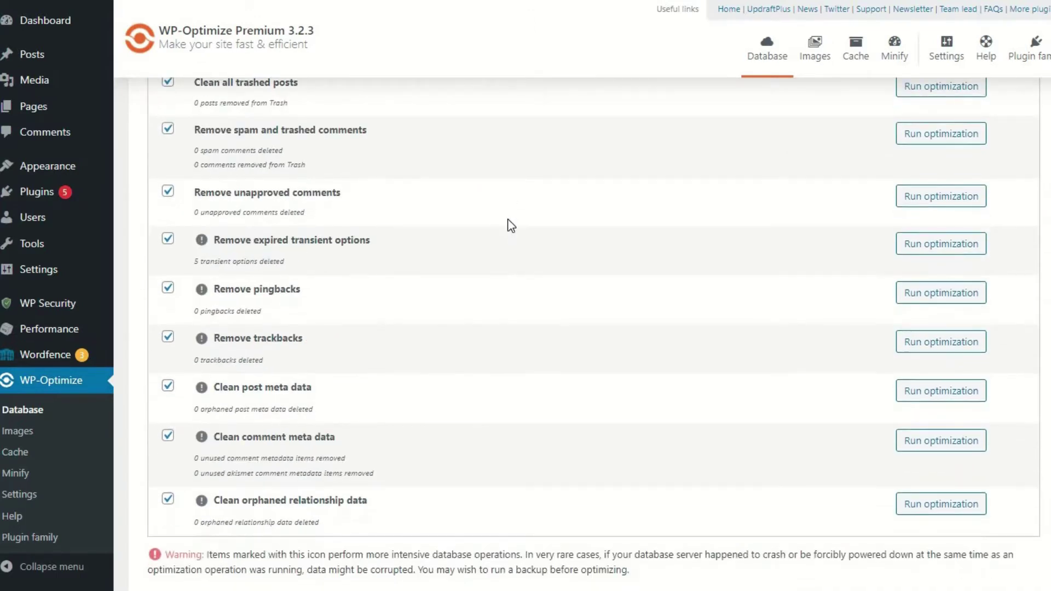
pyautogui.scroll(2, 420, 427)
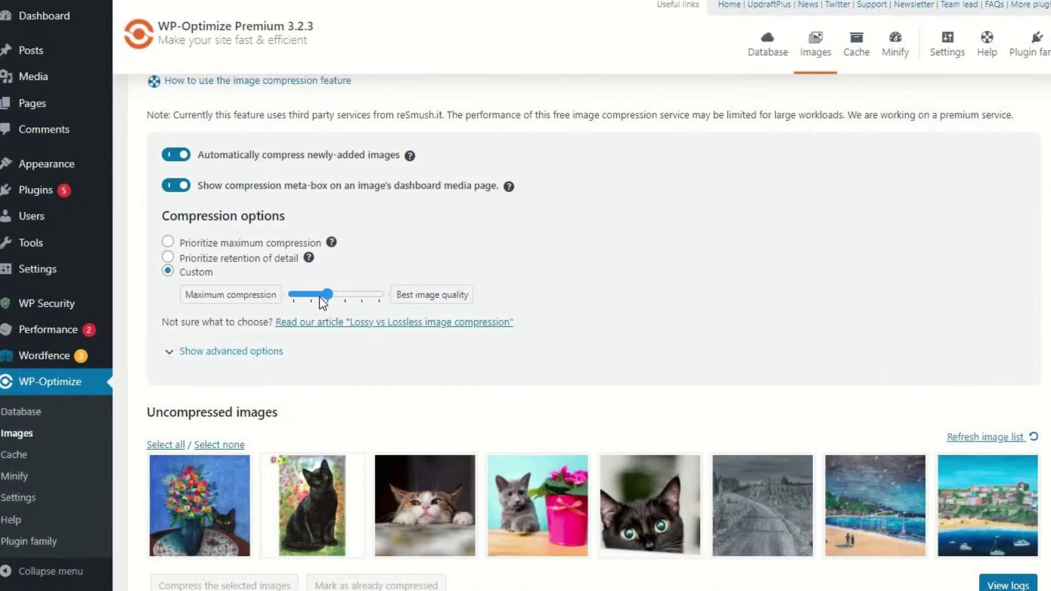
# Step: Set custom image compression one notch short of maximum compression and compress the first three uncompressed images
pyautogui.moveTo(337, 295); pyautogui.dragTo(316, 299)
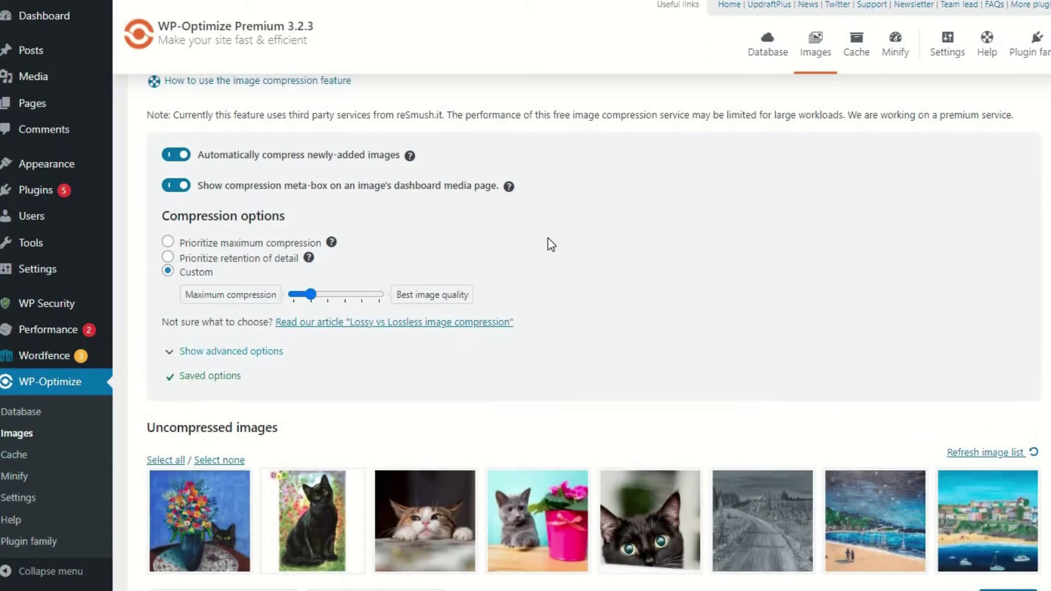
pyautogui.scroll(-2, 452, 329)
pyautogui.click(242, 439)
pyautogui.click(323, 450)
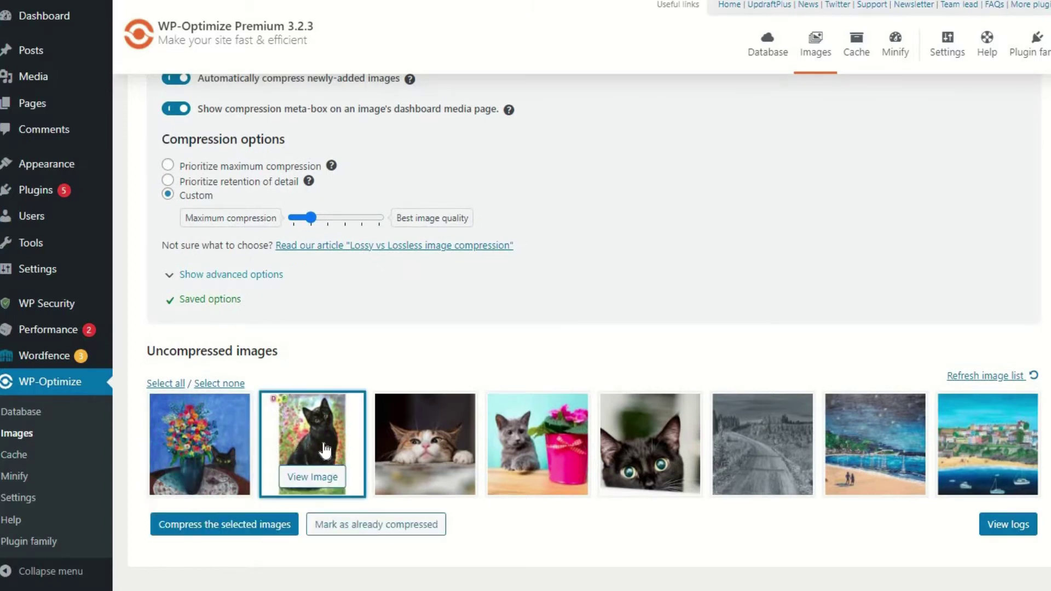
pyautogui.scroll(-1, 432, 447)
pyautogui.click(432, 448)
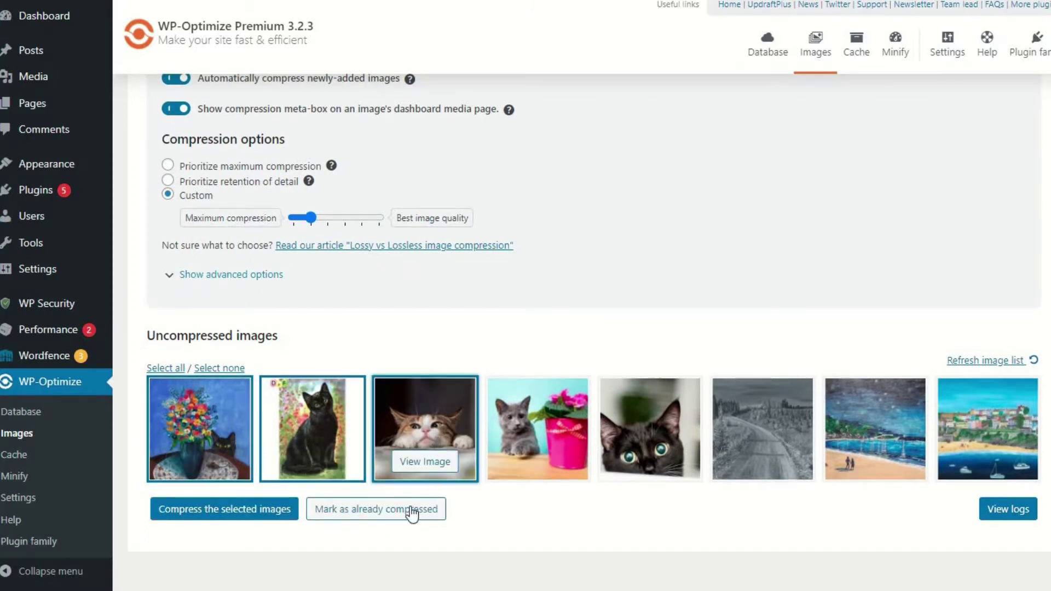
pyautogui.click(197, 510)
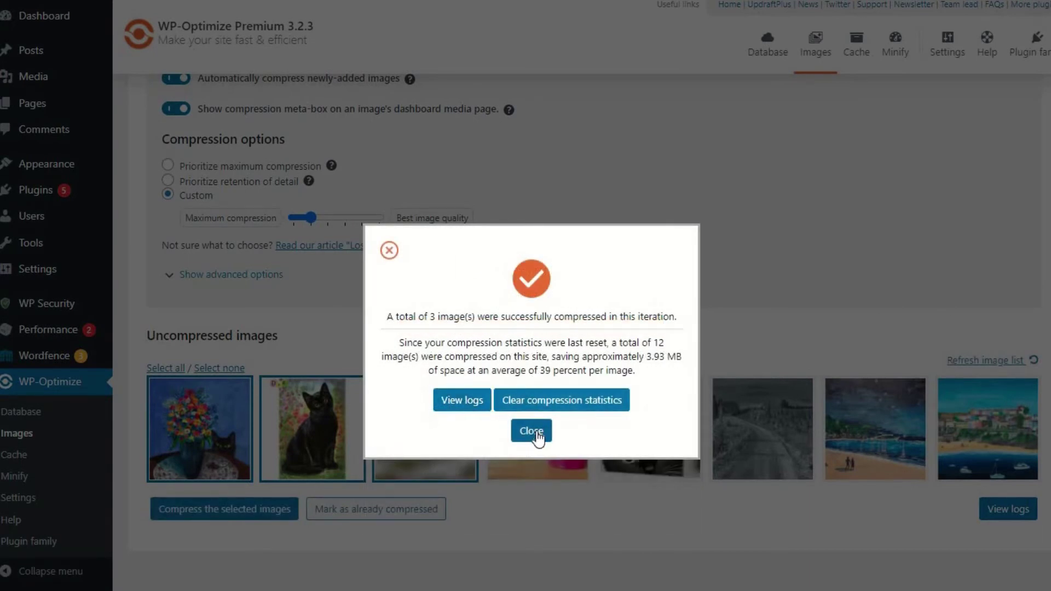
pyautogui.click(531, 430)
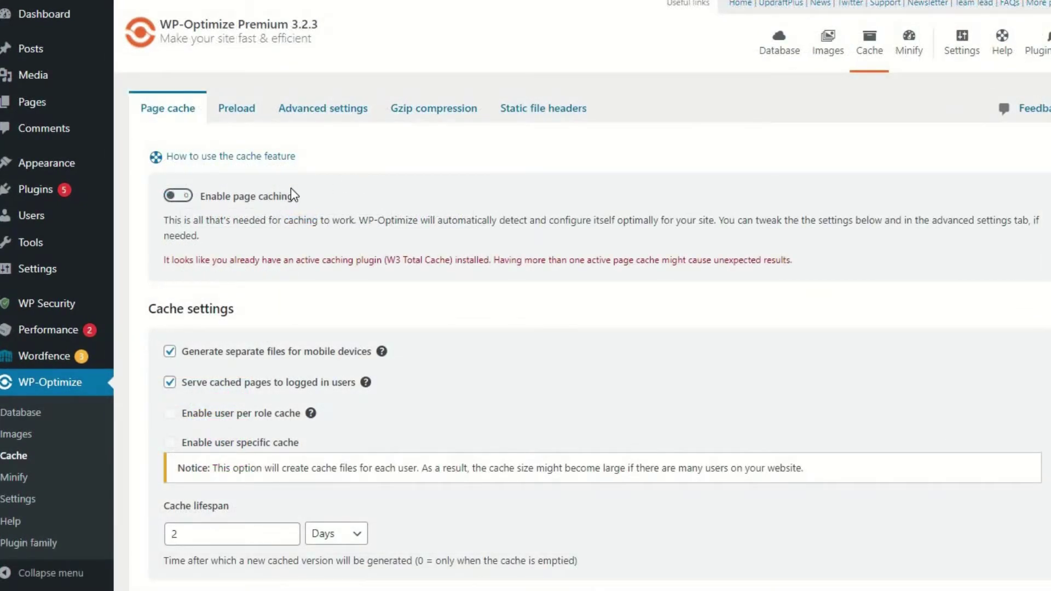
# Step: Enable page caching and purge the entire existing cache
pyautogui.click(174, 196)
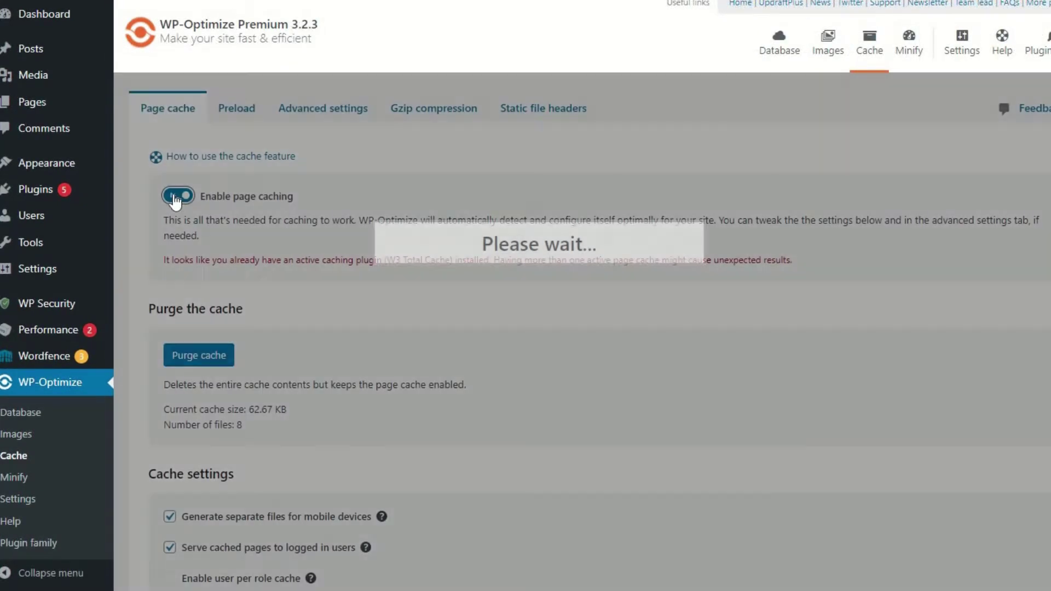
pyautogui.scroll(-3, 258, 219)
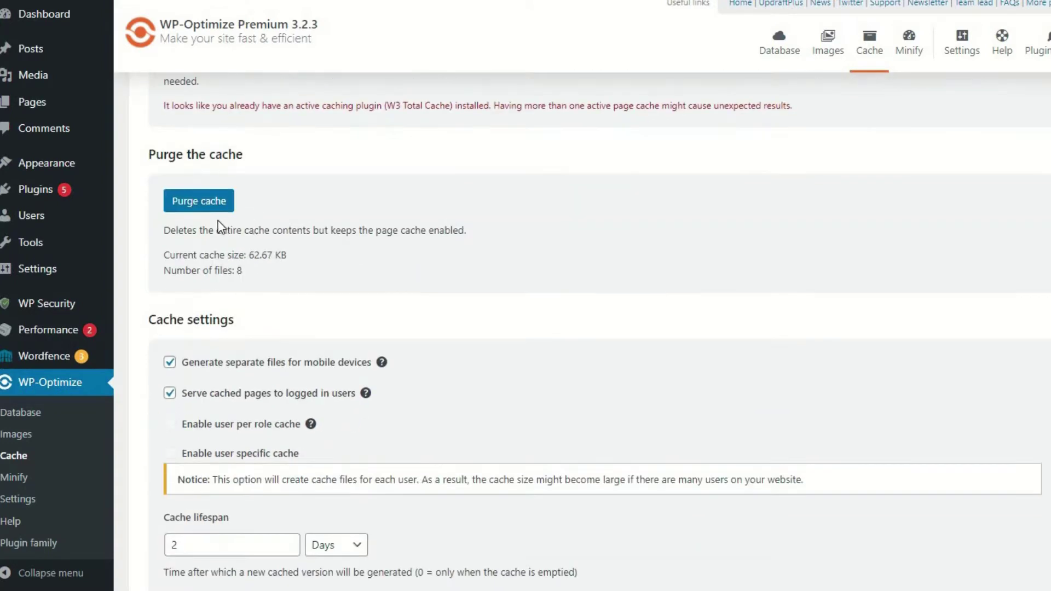
pyautogui.click(196, 210)
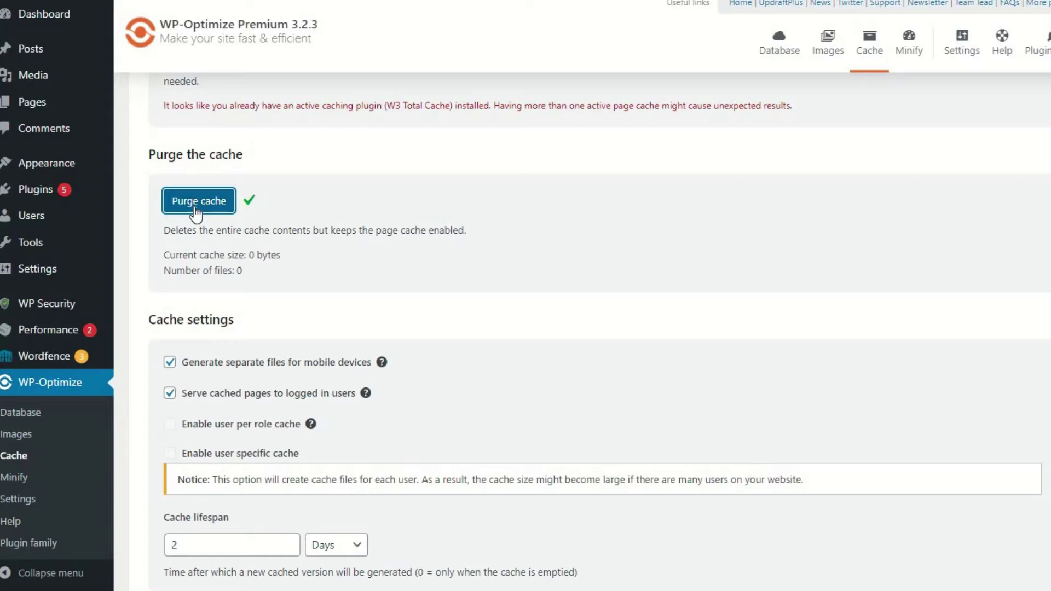
# Step: Toggle the cache options for separate mobile files and cached pages for logged-in users, and try to enable the user per role cache
pyautogui.scroll(-2, 195, 212)
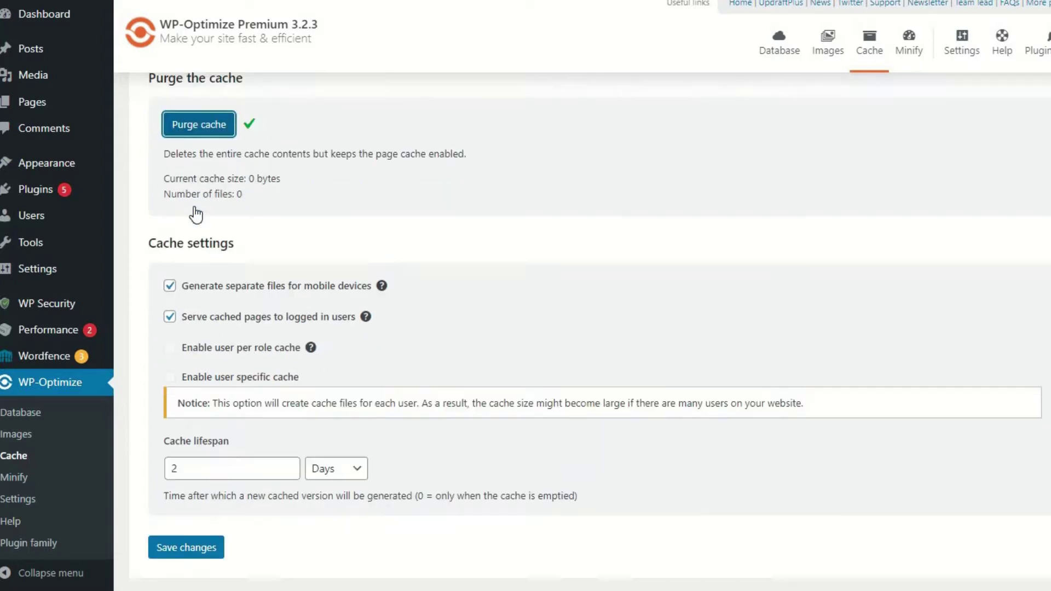
pyautogui.click(170, 244)
pyautogui.click(170, 243)
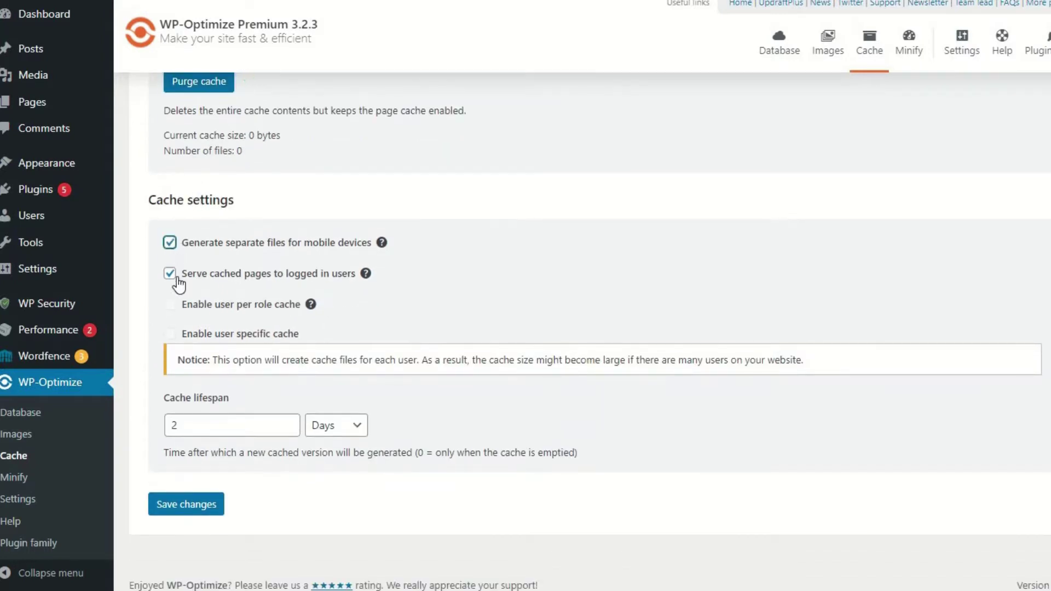
pyautogui.click(170, 274)
pyautogui.click(170, 274)
pyautogui.click(170, 274)
pyautogui.click(171, 305)
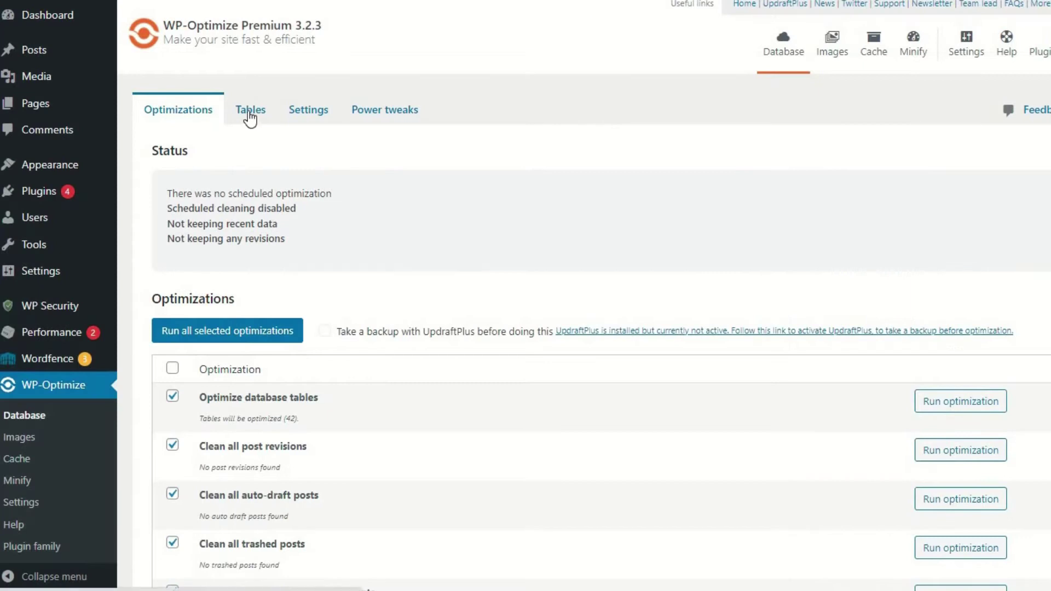
# Step: Optimize the dfi4v_aiowps_login_activity database table
pyautogui.click(250, 117)
pyautogui.scroll(-3, 662, 282)
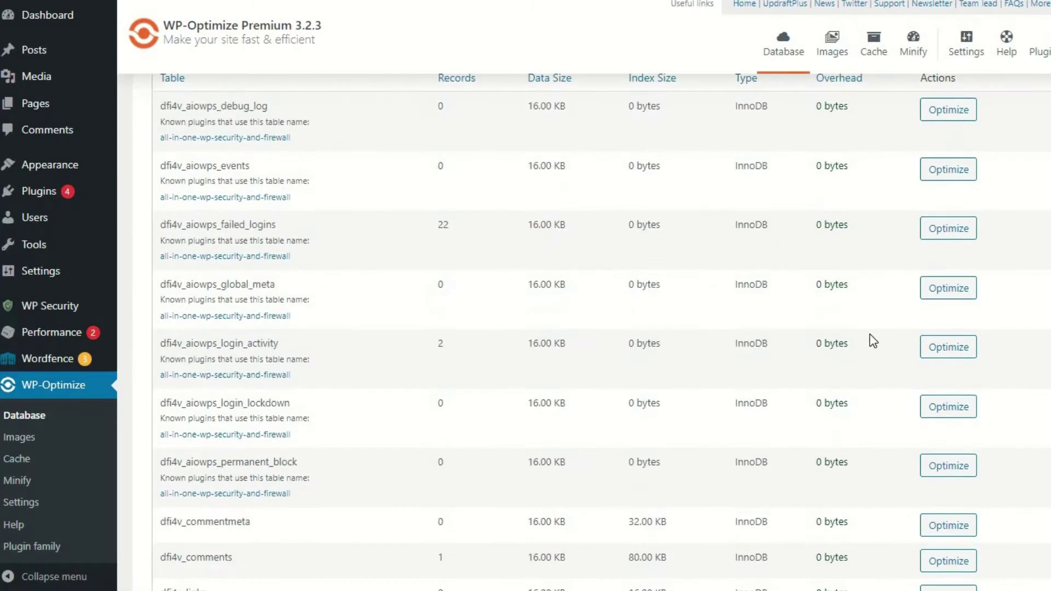
pyautogui.click(955, 356)
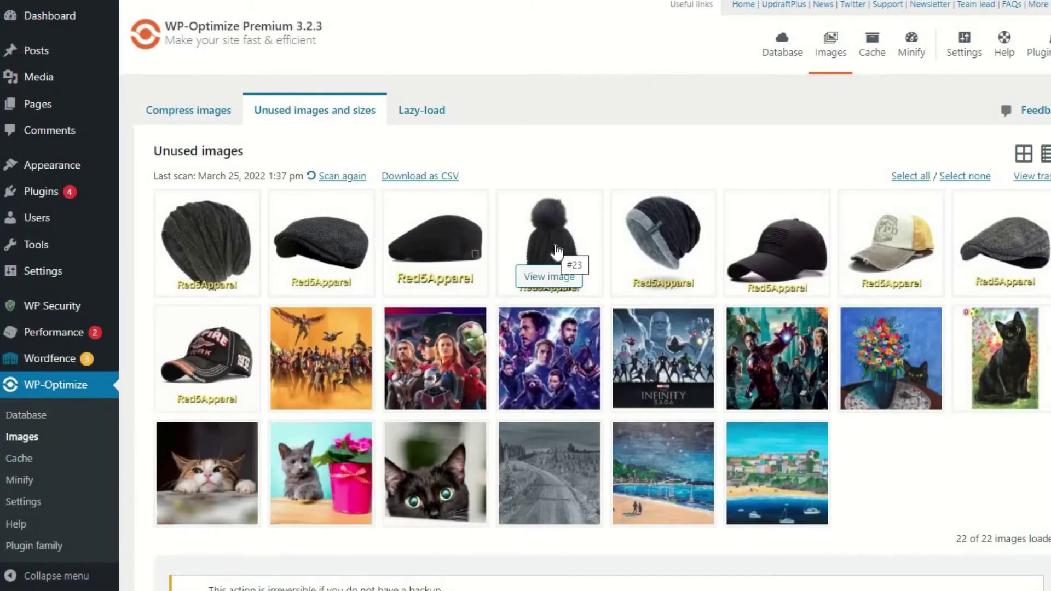
# Step: Scan the website for unused image sizes and remove the registered 2048x2048 size
pyautogui.scroll(-7, 556, 251)
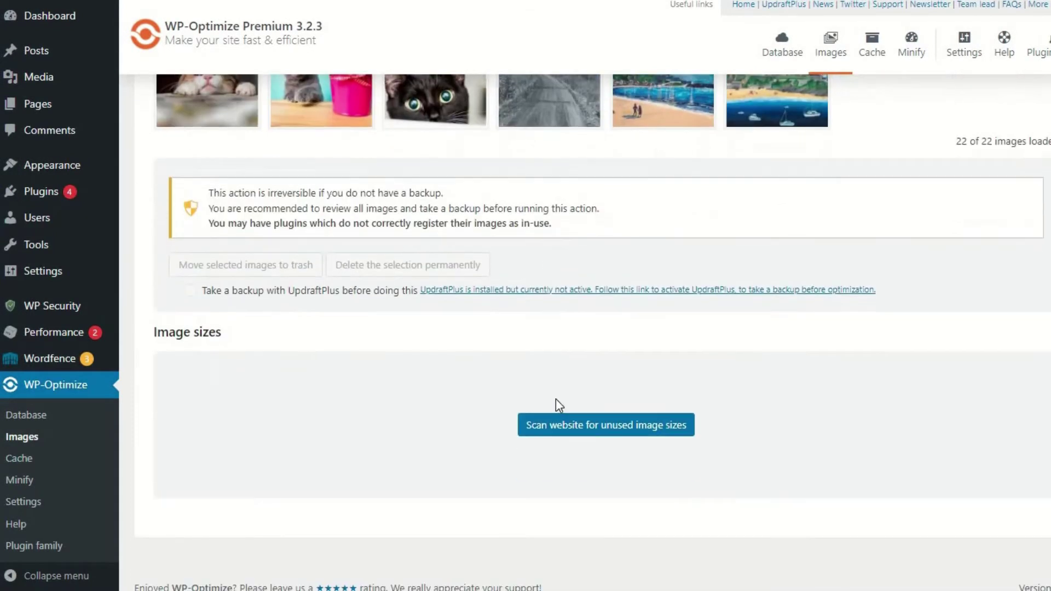
pyautogui.click(557, 431)
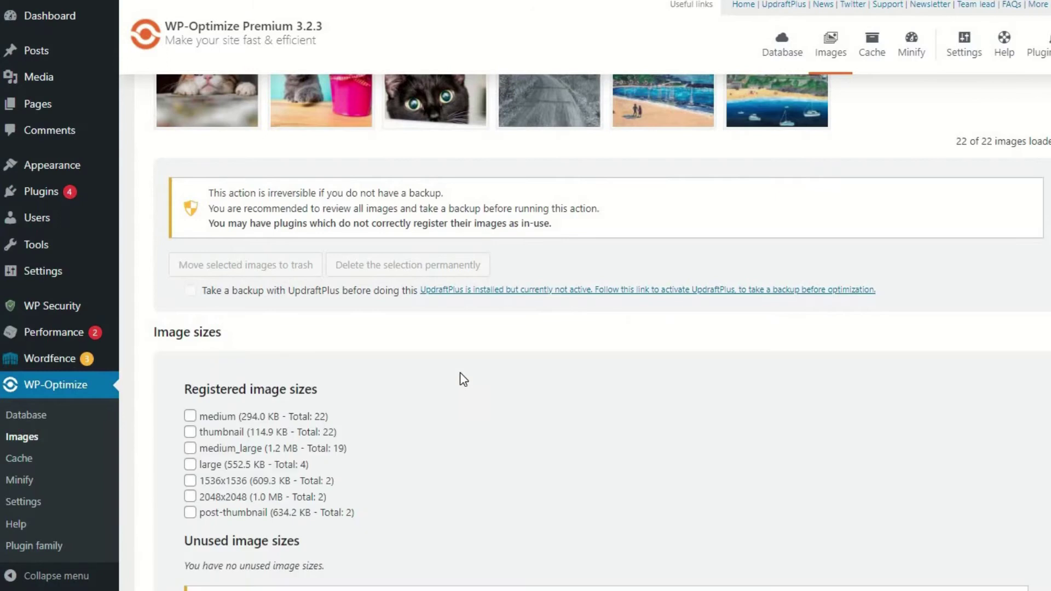
pyautogui.scroll(-4, 459, 377)
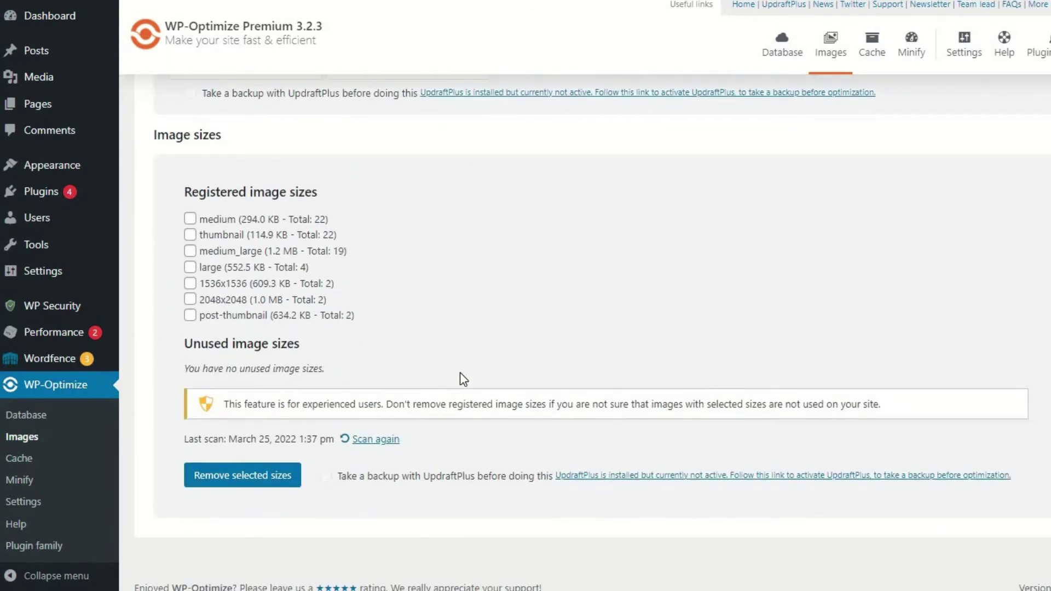
pyautogui.click(189, 300)
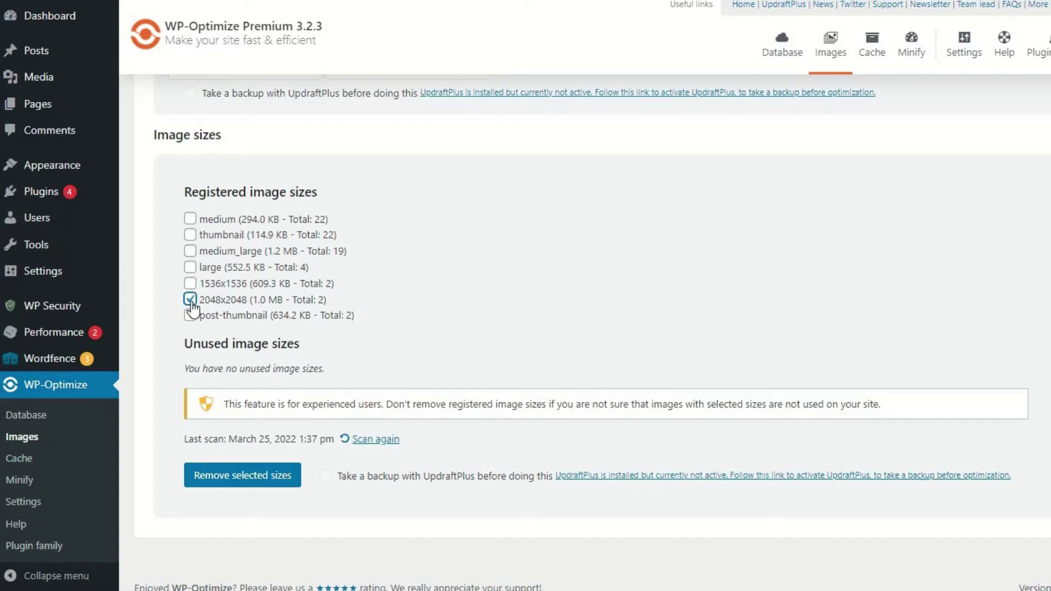
pyautogui.click(256, 478)
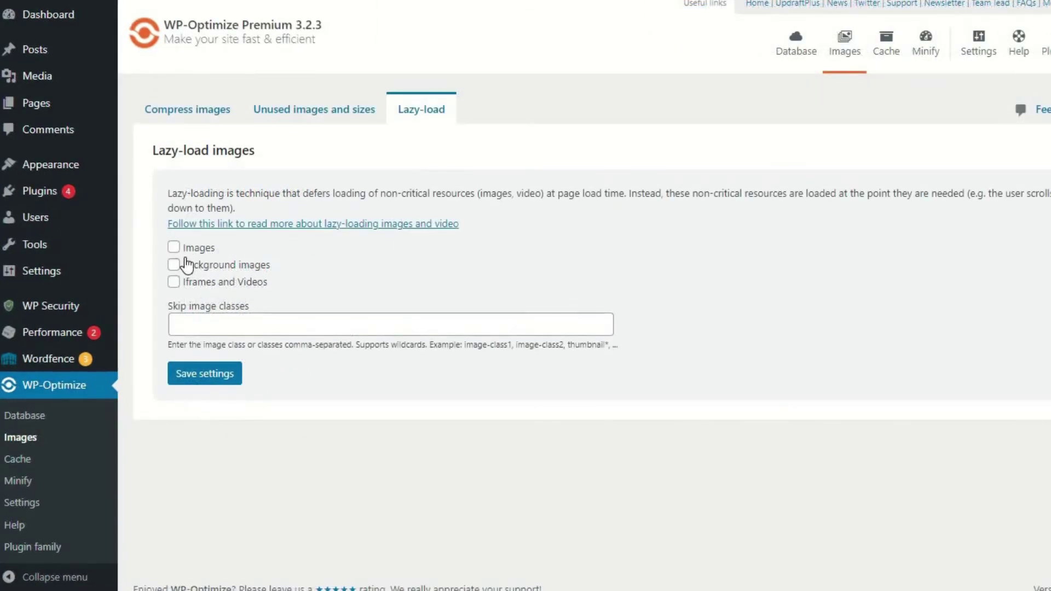
# Step: Enable lazy-loading for images, background images, and iframes and videos, and save the settings
pyautogui.click(173, 247)
pyautogui.click(174, 264)
pyautogui.click(173, 281)
pyautogui.click(205, 377)
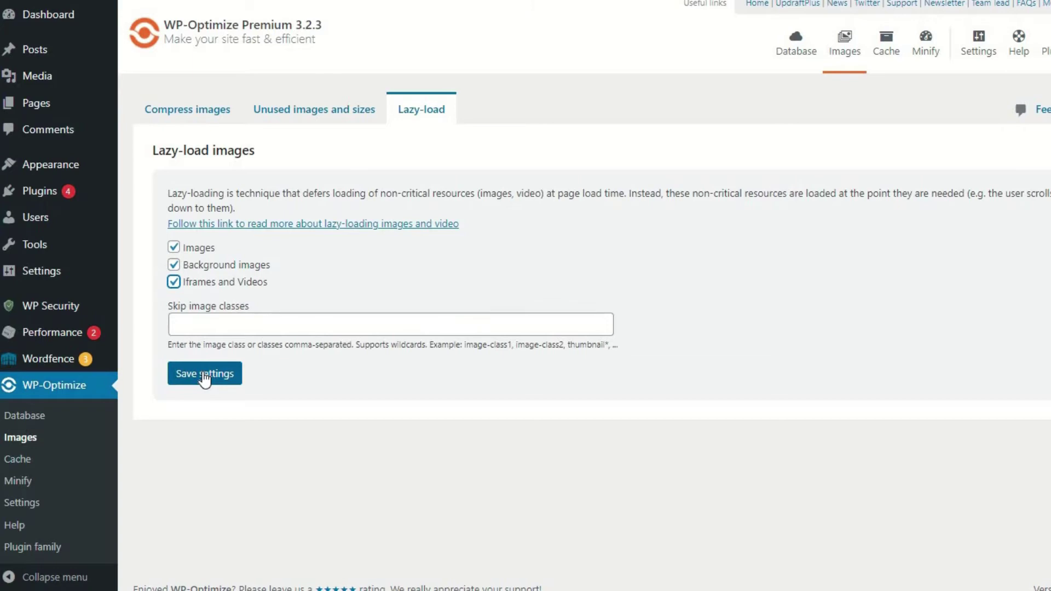
pyautogui.click(205, 377)
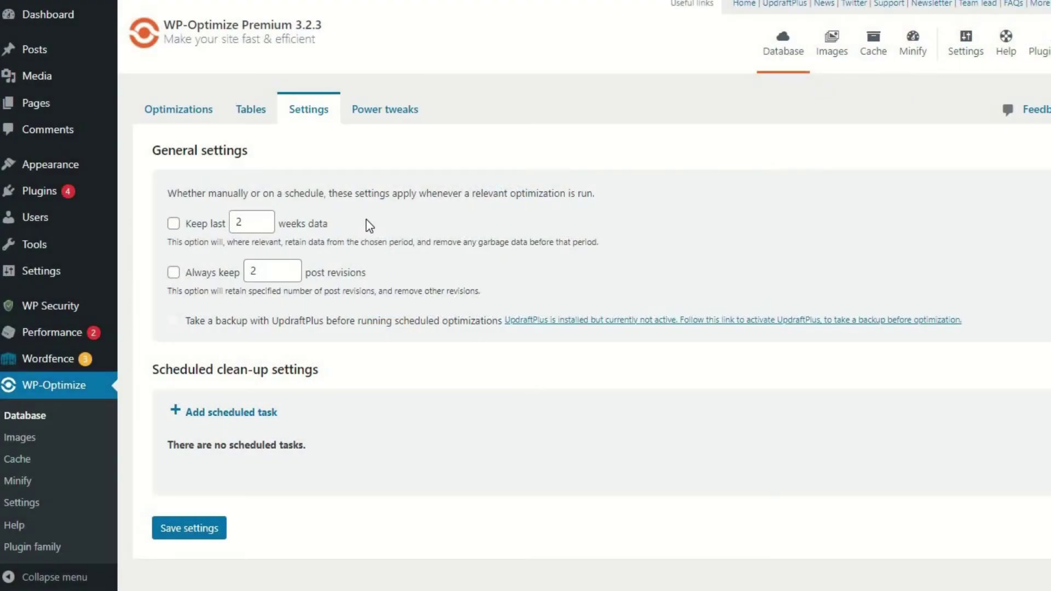
# Step: Keep the last 2 weeks of data during database optimizations and add a scheduled clean-up task that runs daily
pyautogui.scroll(-1, 364, 235)
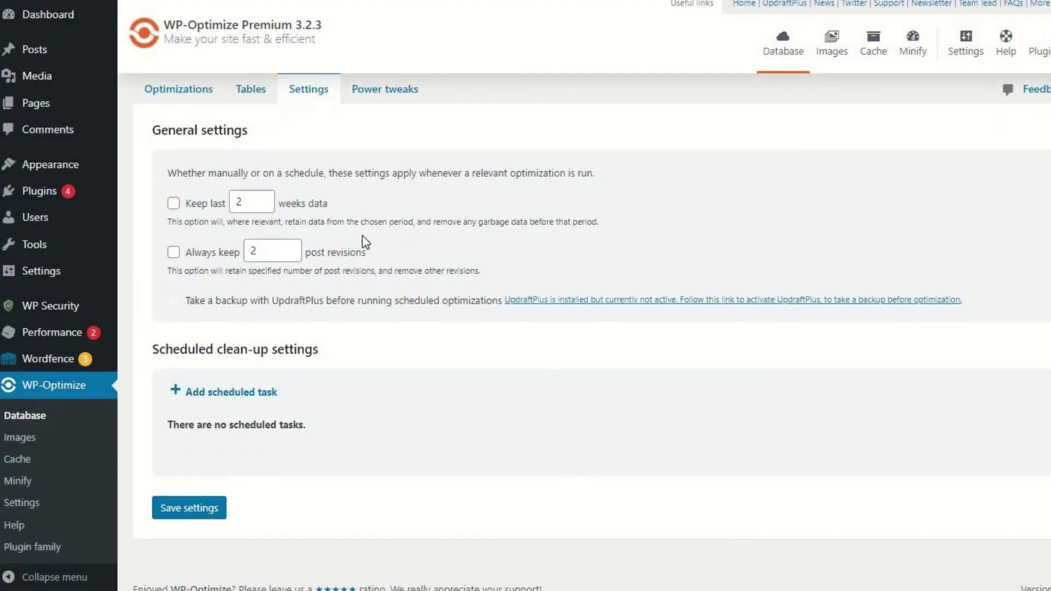
pyautogui.click(173, 204)
pyautogui.click(192, 394)
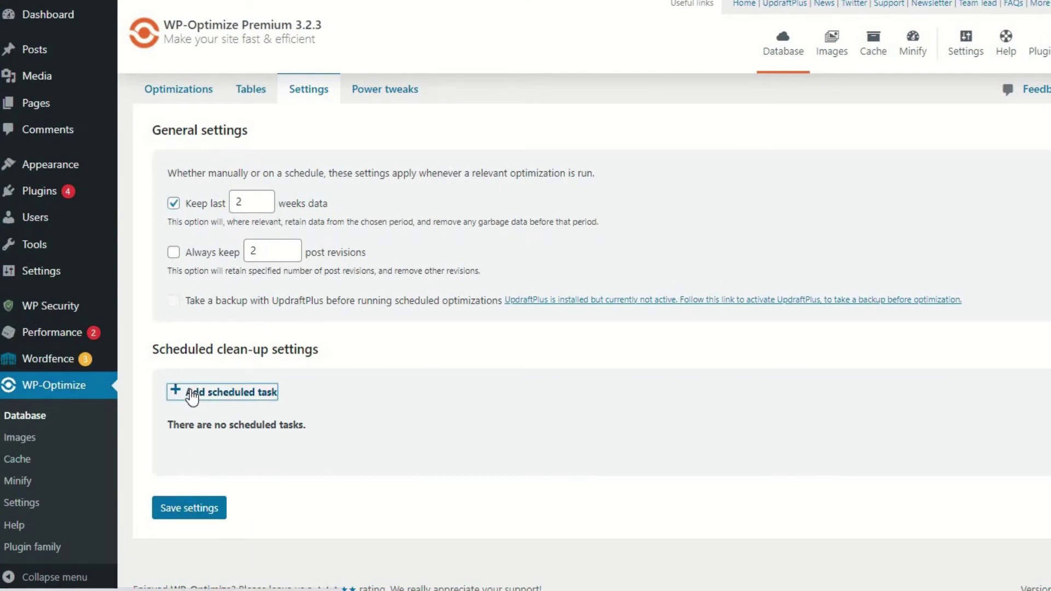
pyautogui.scroll(-2, 400, 364)
pyautogui.click(245, 435)
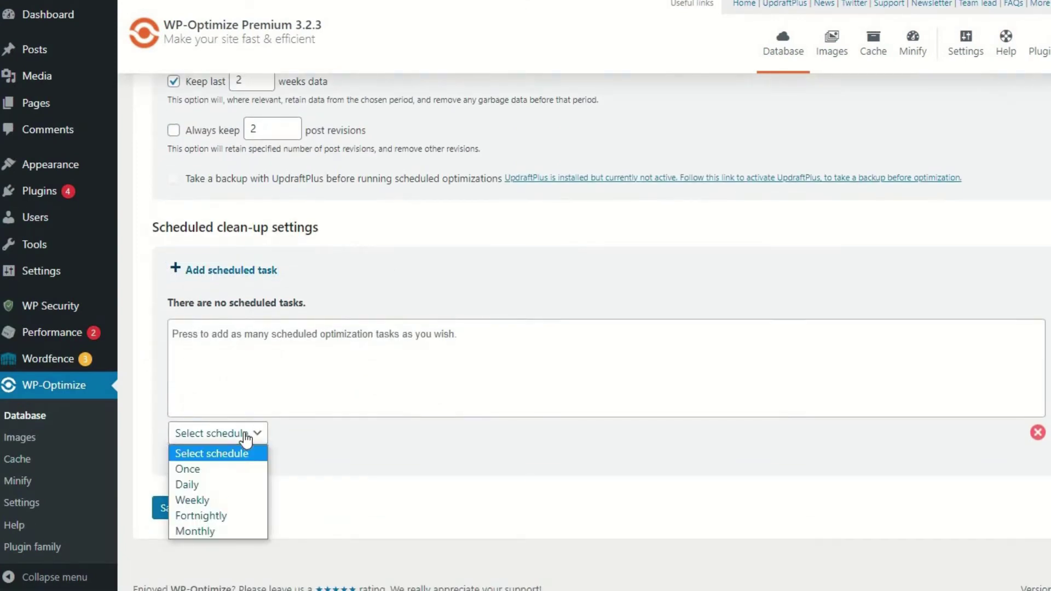
pyautogui.click(239, 484)
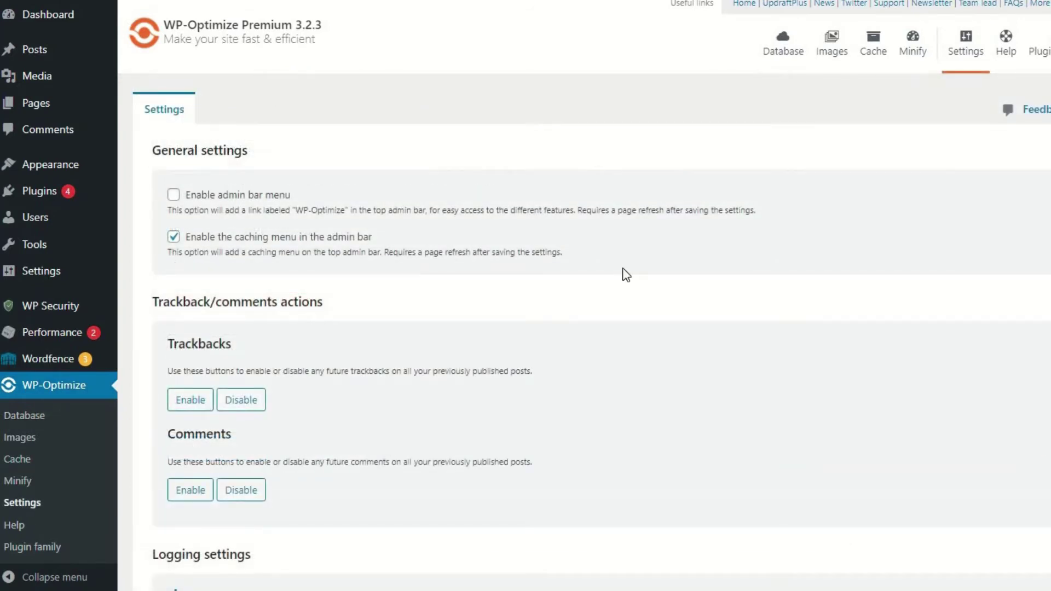
# Step: Add a logging destination that logs events into Slack and go to its Slack webhook URL field
pyautogui.scroll(-5, 626, 273)
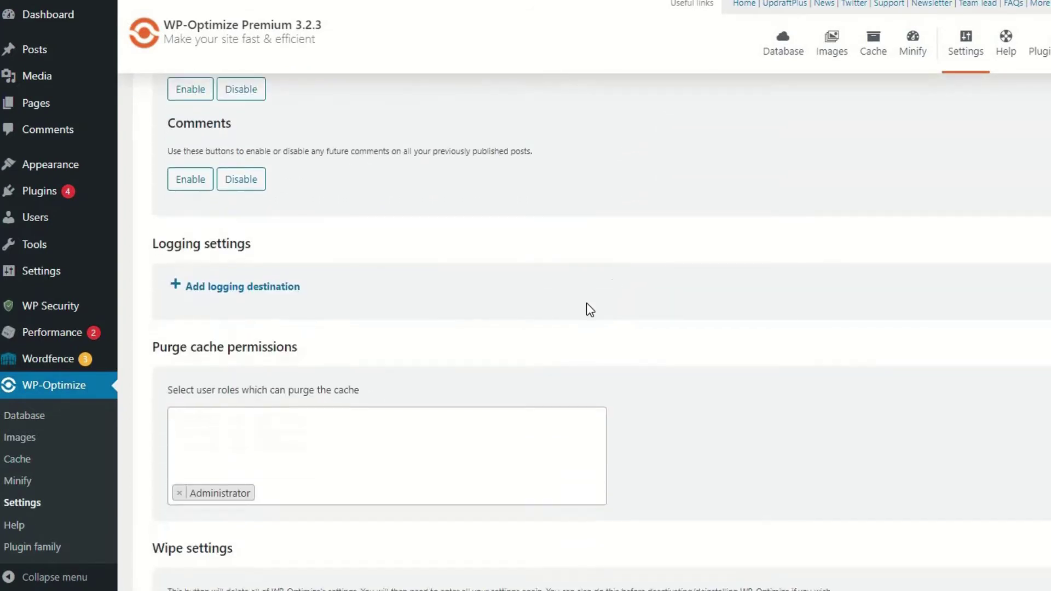
pyautogui.click(241, 293)
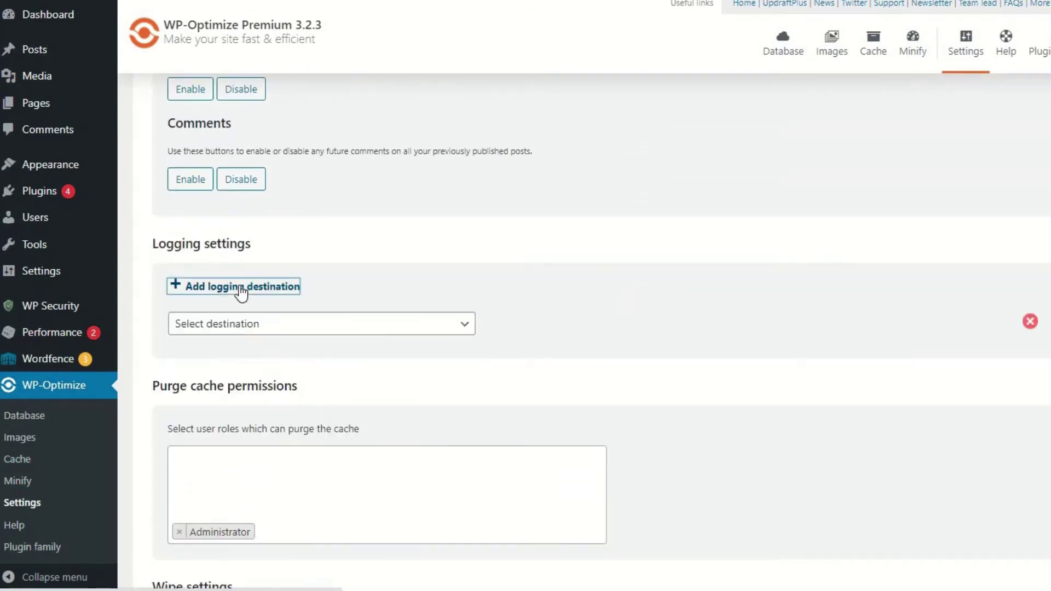
pyautogui.click(283, 330)
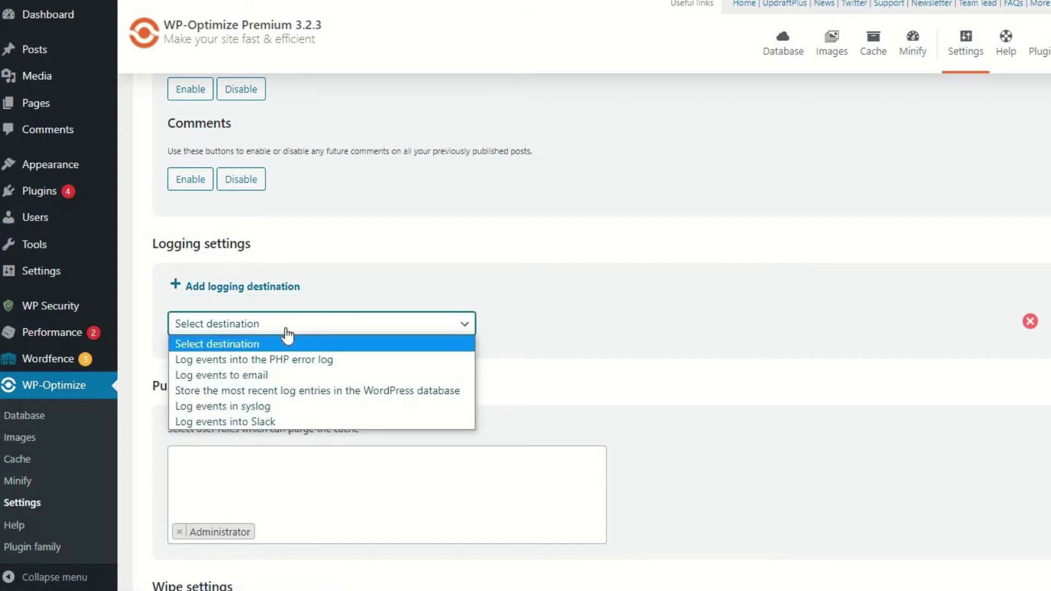
pyautogui.click(300, 421)
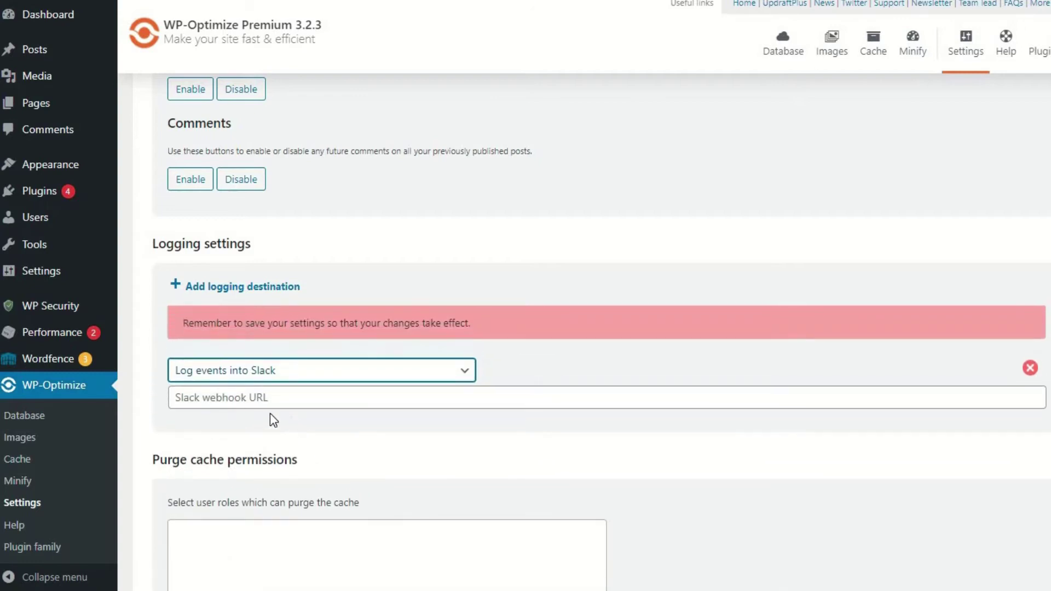
pyautogui.rightClick(239, 399)
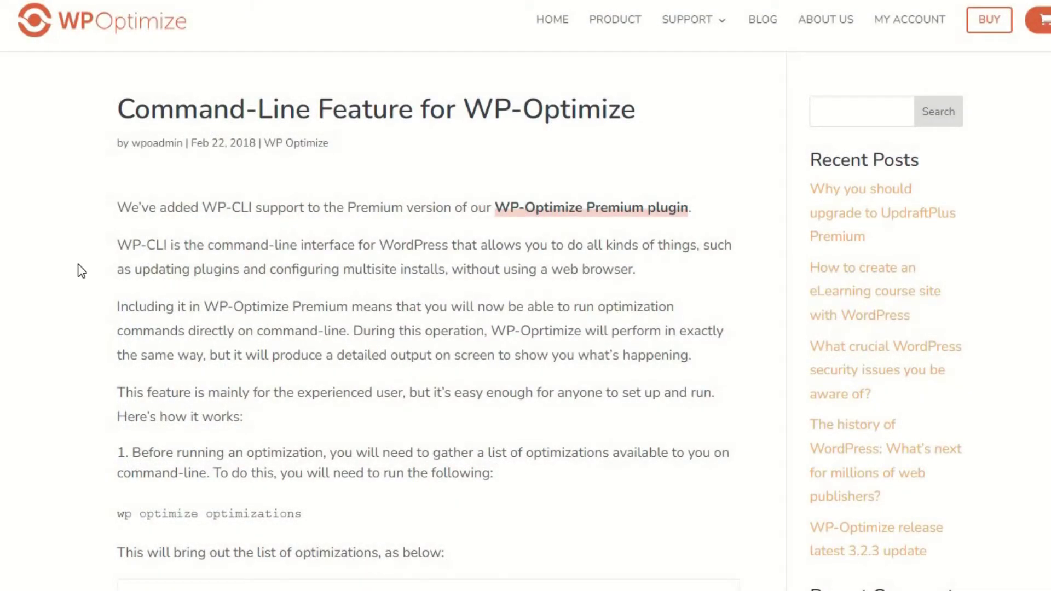
# Step: Read the WP-CLI article's instructions and its table of command-line optimizations
pyautogui.scroll(-3, 77, 265)
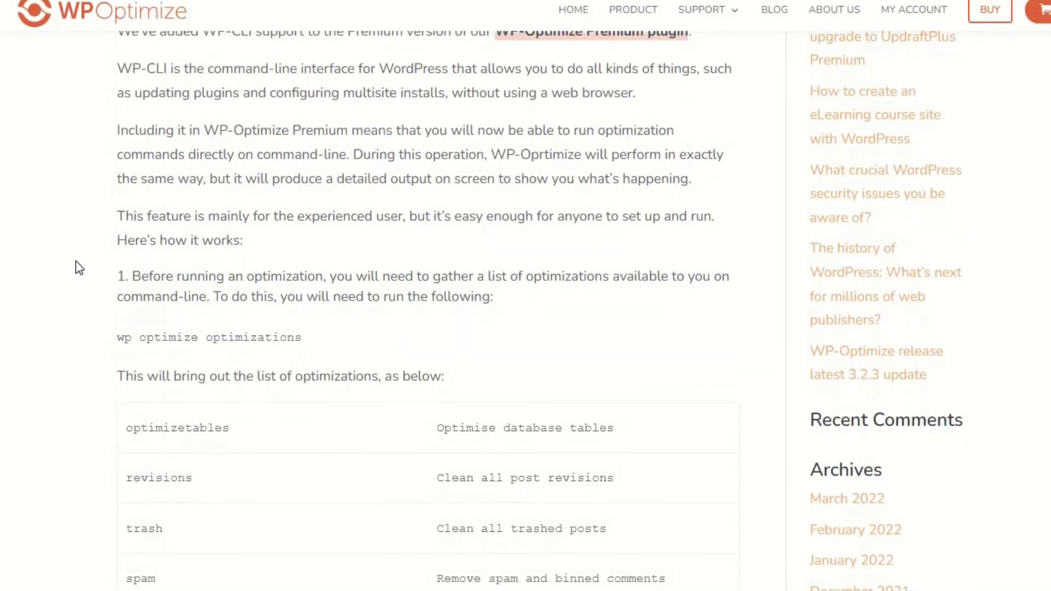
pyautogui.scroll(-3, 76, 264)
pyautogui.scroll(-8, 76, 260)
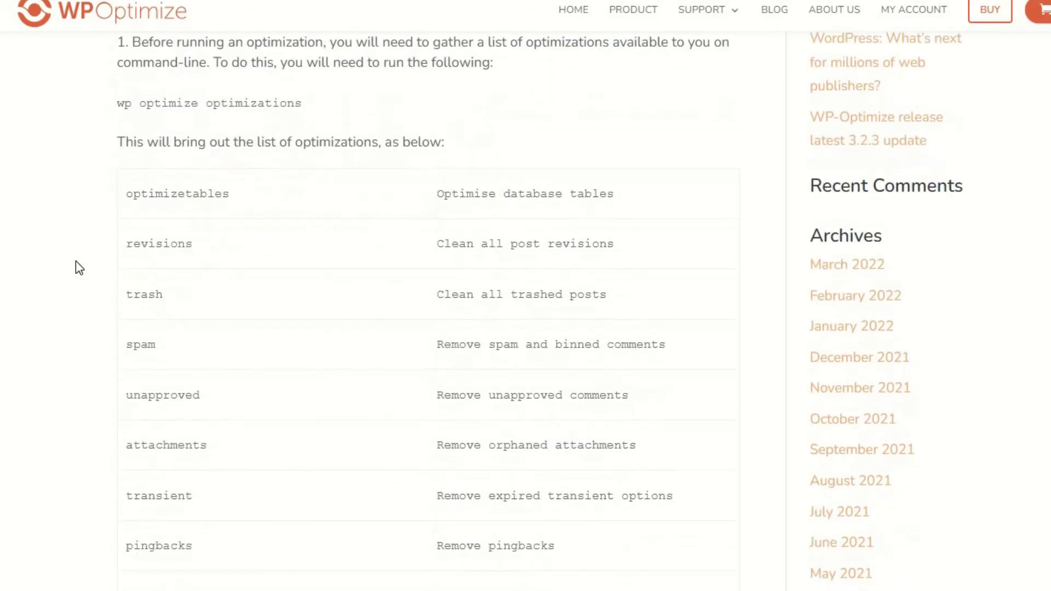
pyautogui.scroll(-7, 75, 259)
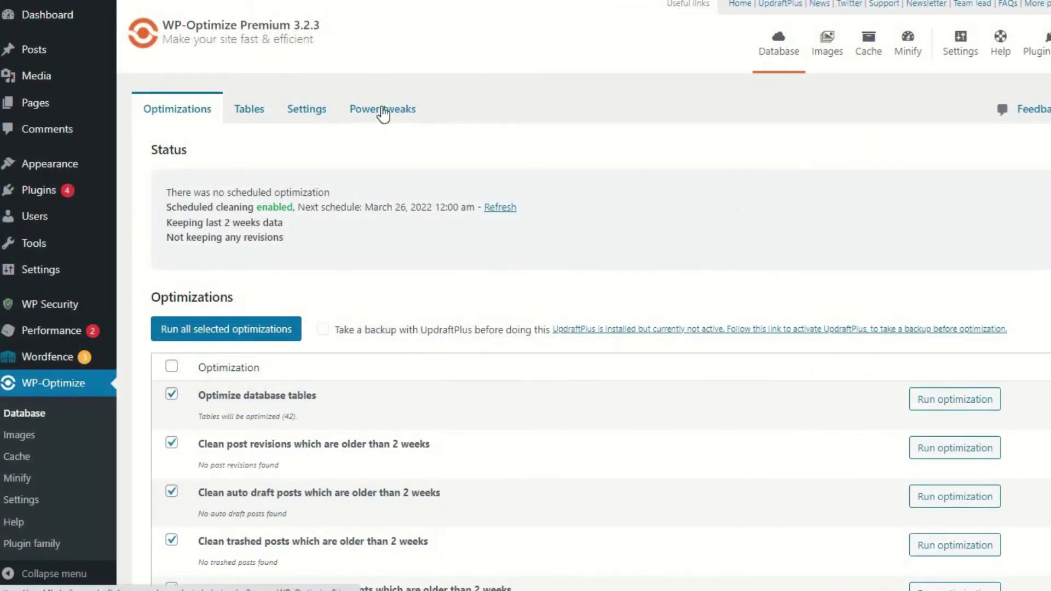
# Step: Run the power tweak that resizes and indexes the post meta table's meta_key column and show more details about it
pyautogui.click(383, 111)
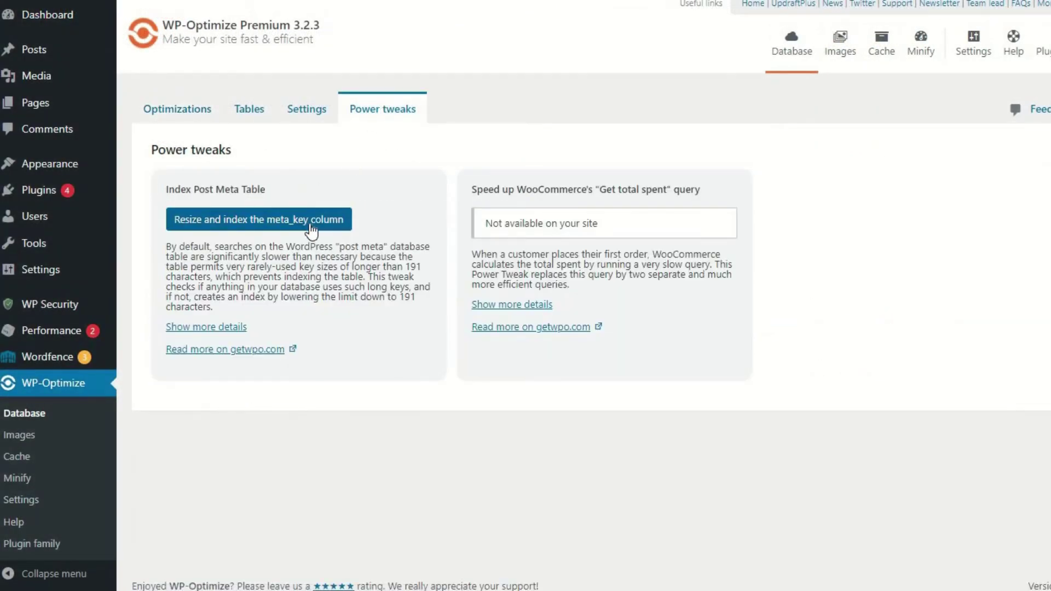
pyautogui.click(310, 222)
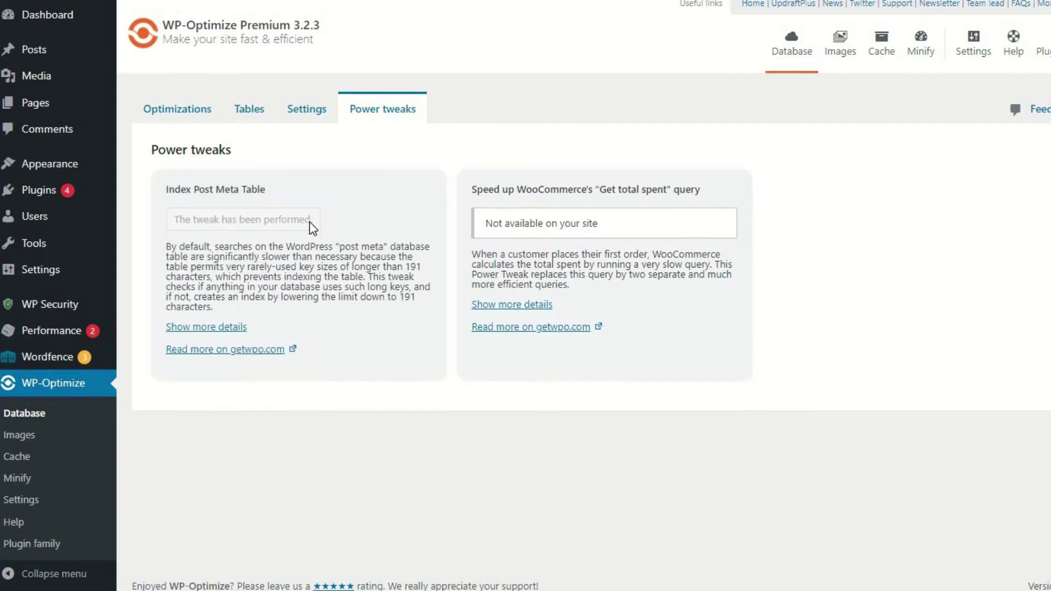
pyautogui.click(227, 326)
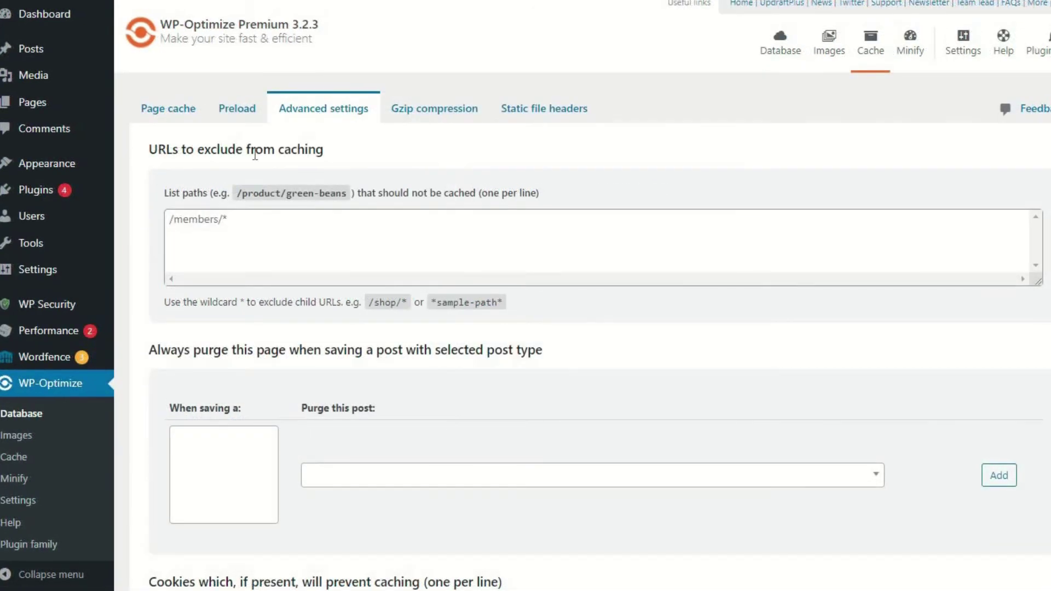
# Step: Add an advanced cache rule that always purges the post "Hello world!" when saving a Post
pyautogui.scroll(-4, 328, 177)
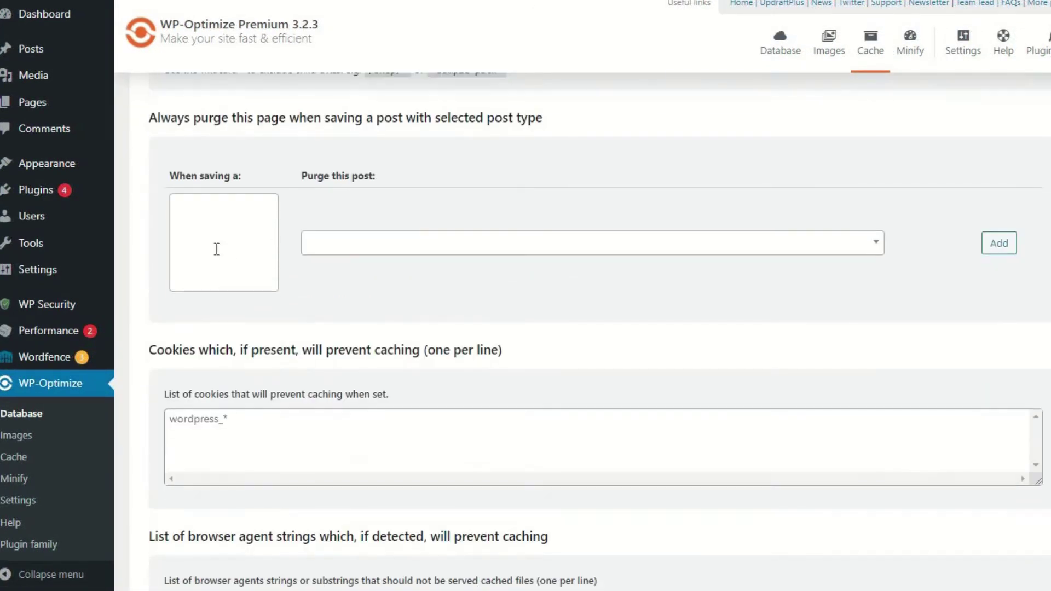
pyautogui.click(216, 249)
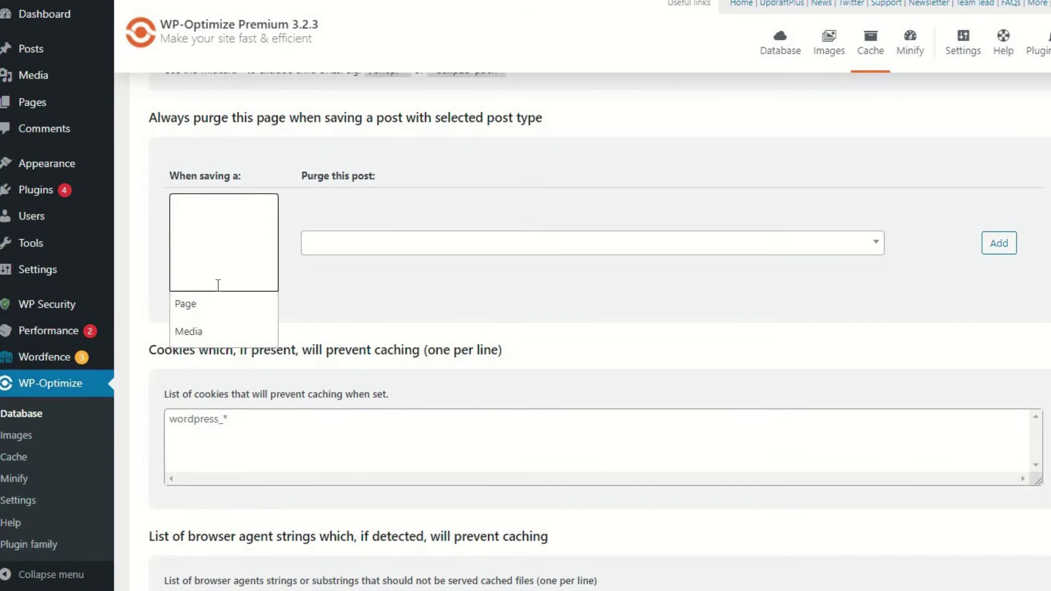
pyautogui.click(202, 308)
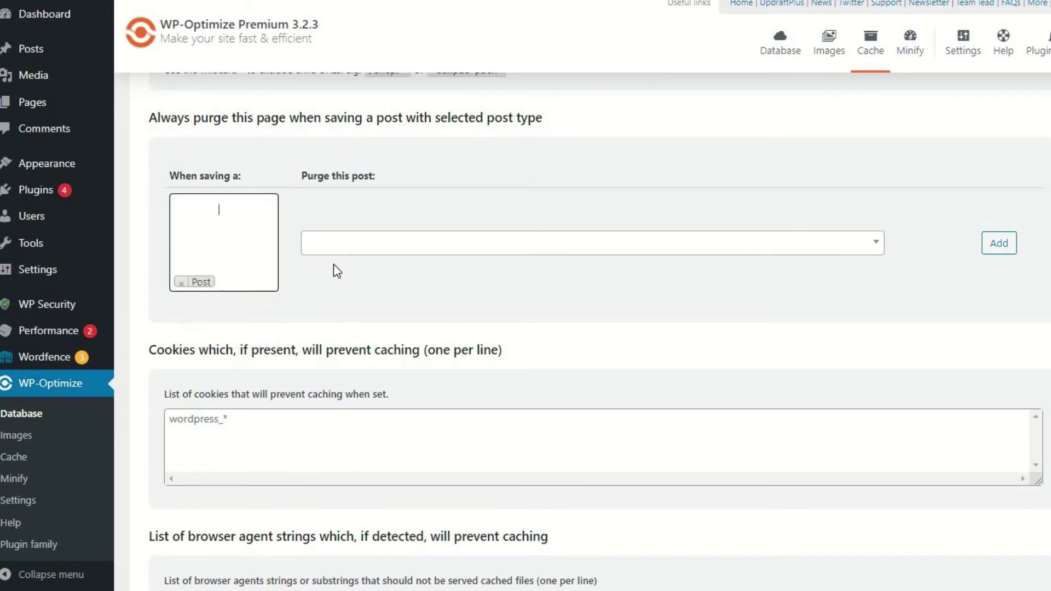
pyautogui.click(361, 253)
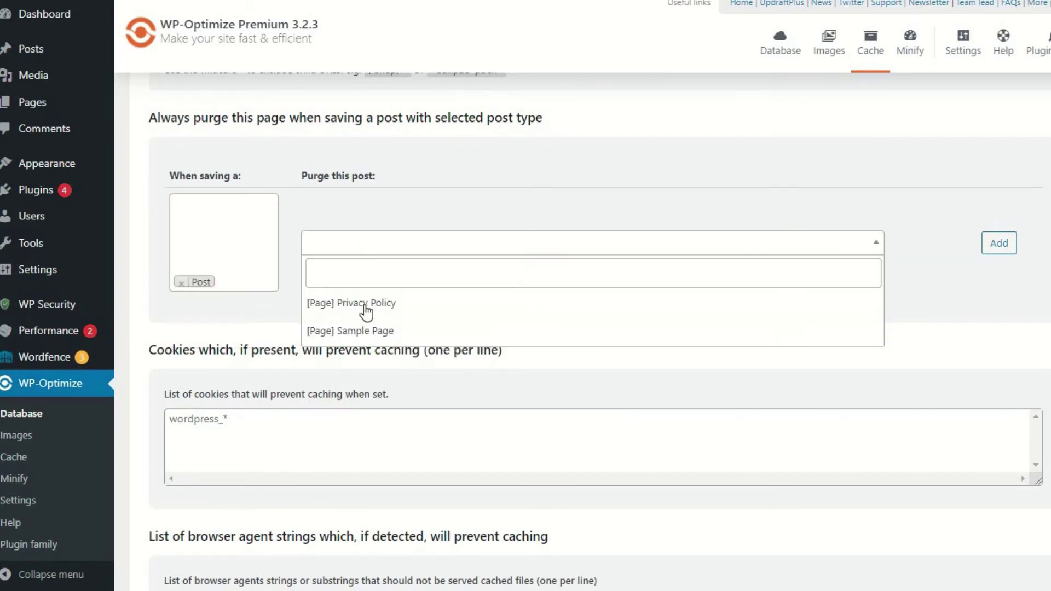
pyautogui.click(366, 311)
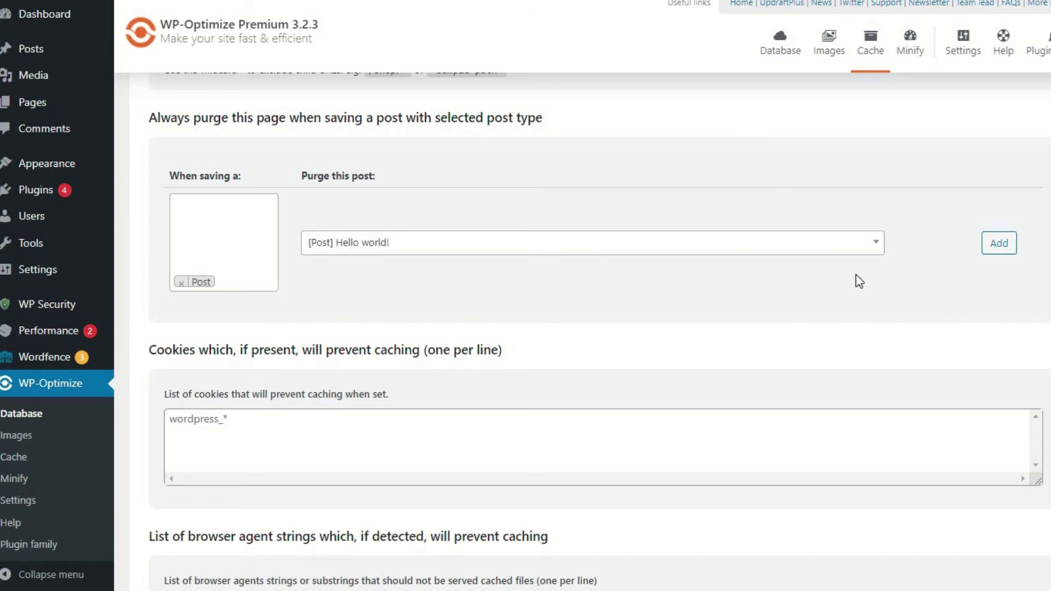
pyautogui.click(996, 247)
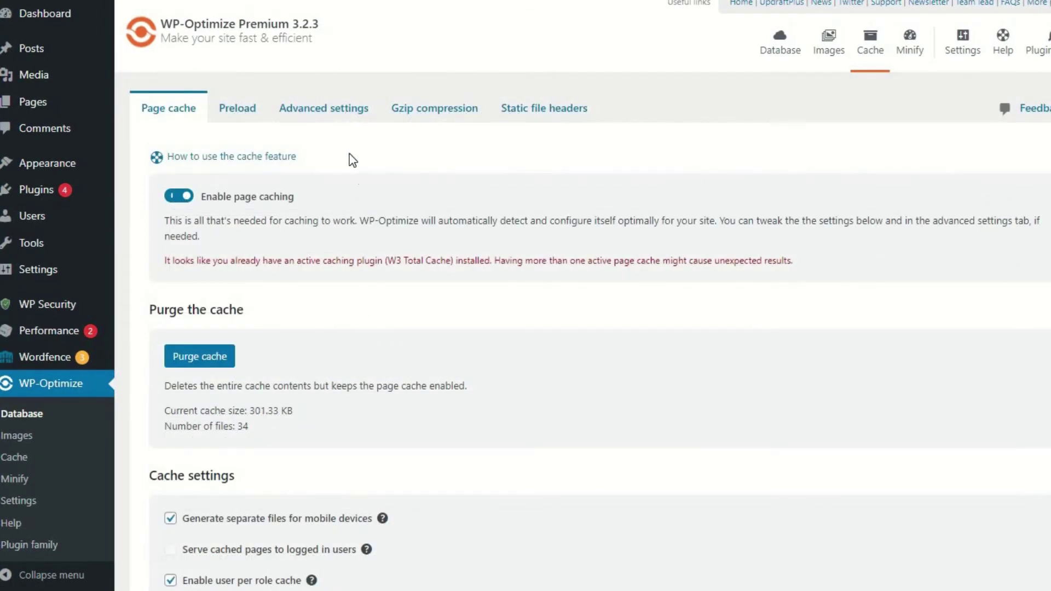
pyautogui.click(327, 108)
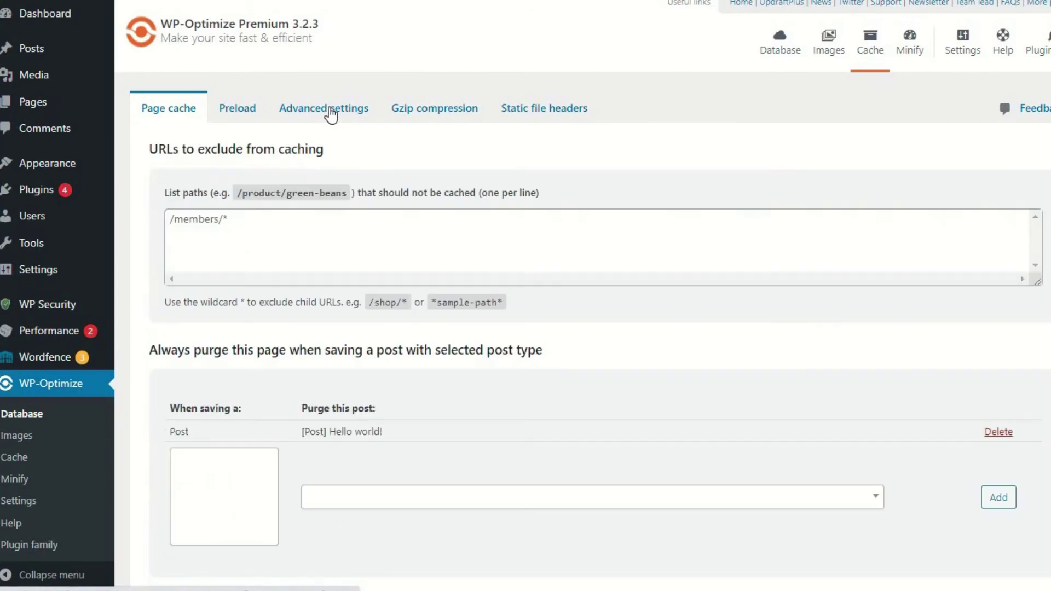
pyautogui.rightClick(195, 229)
pyautogui.click(233, 348)
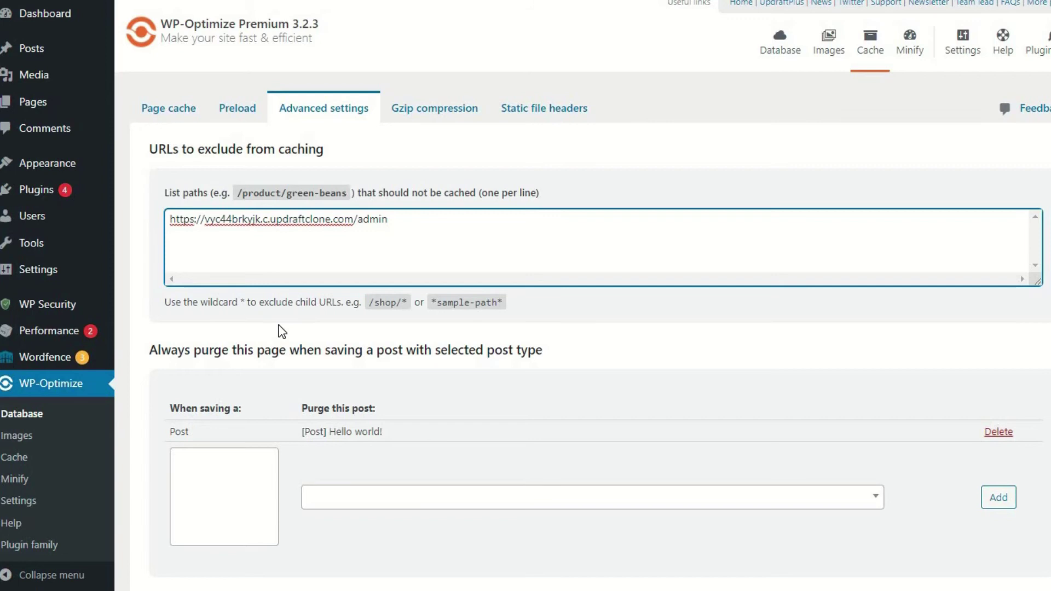
pyautogui.scroll(-10, 511, 352)
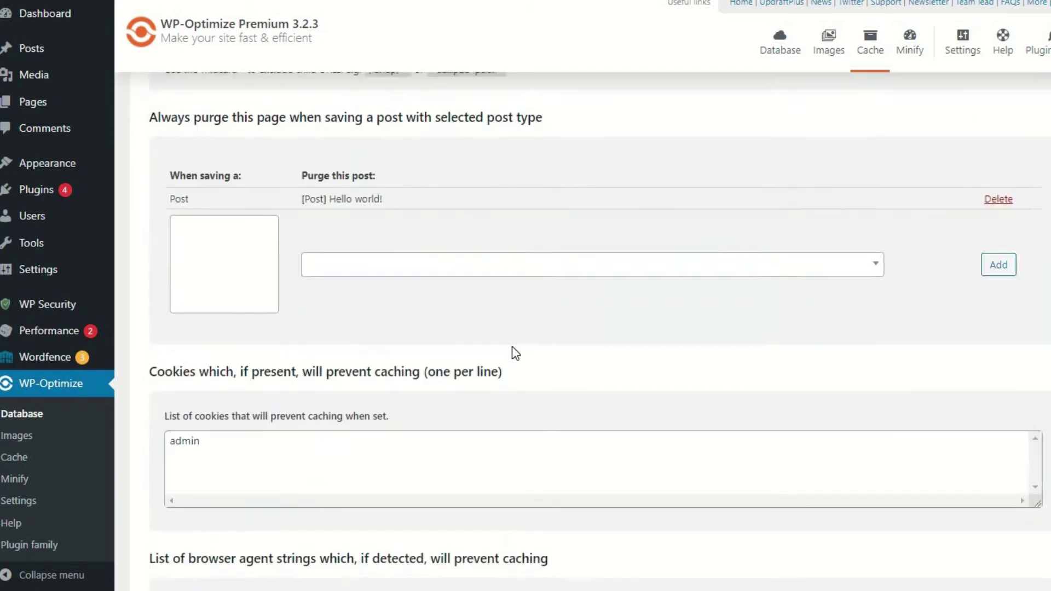
pyautogui.click(199, 509)
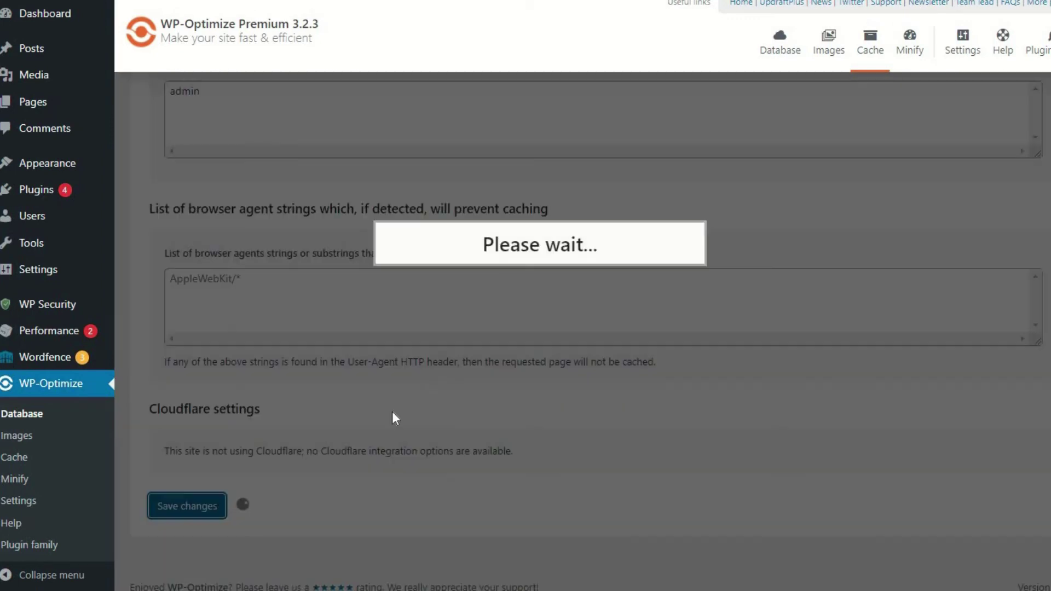